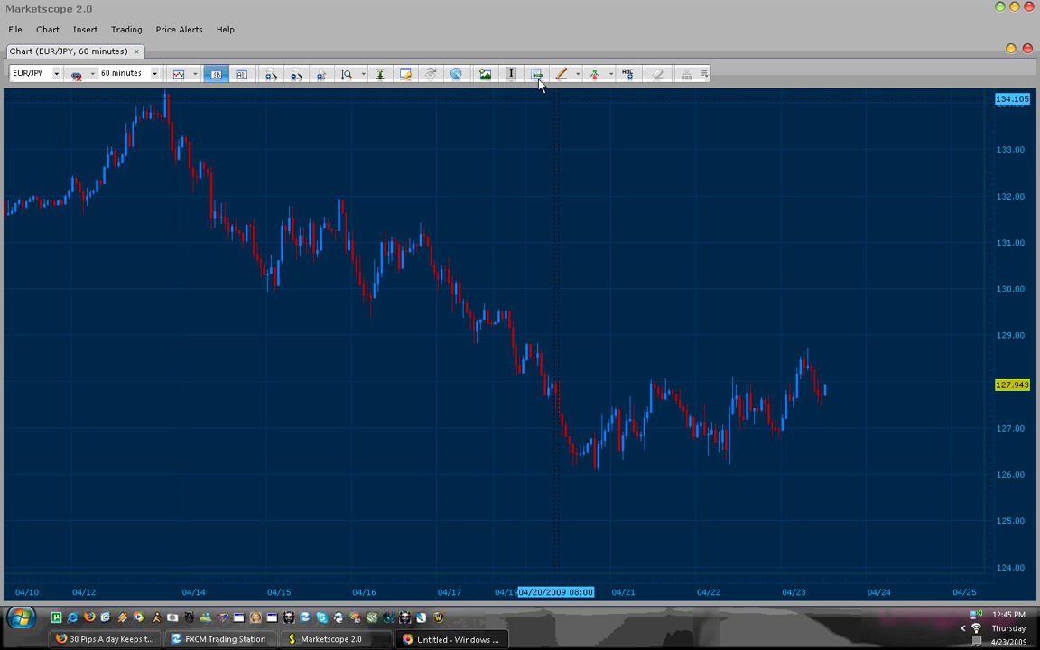
Place a trial Fibonacci retracement to examine its list of levels, and remove it from the chart
{"action": "left_click", "coordinate": [537, 76]}
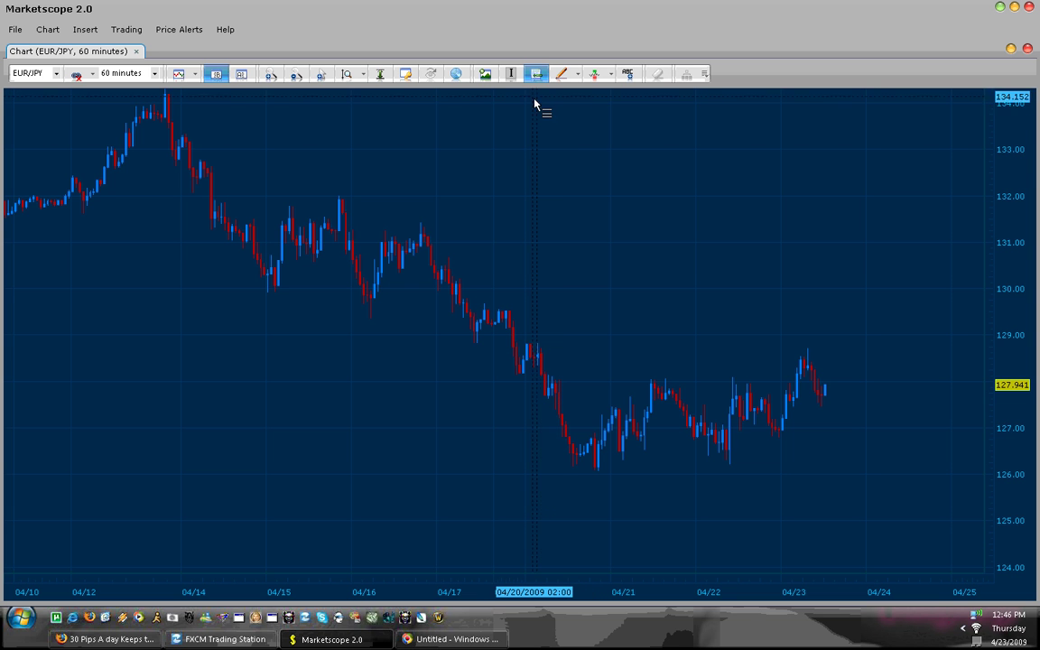
{"action": "left_click", "coordinate": [515, 177]}
{"action": "left_click", "coordinate": [516, 205]}
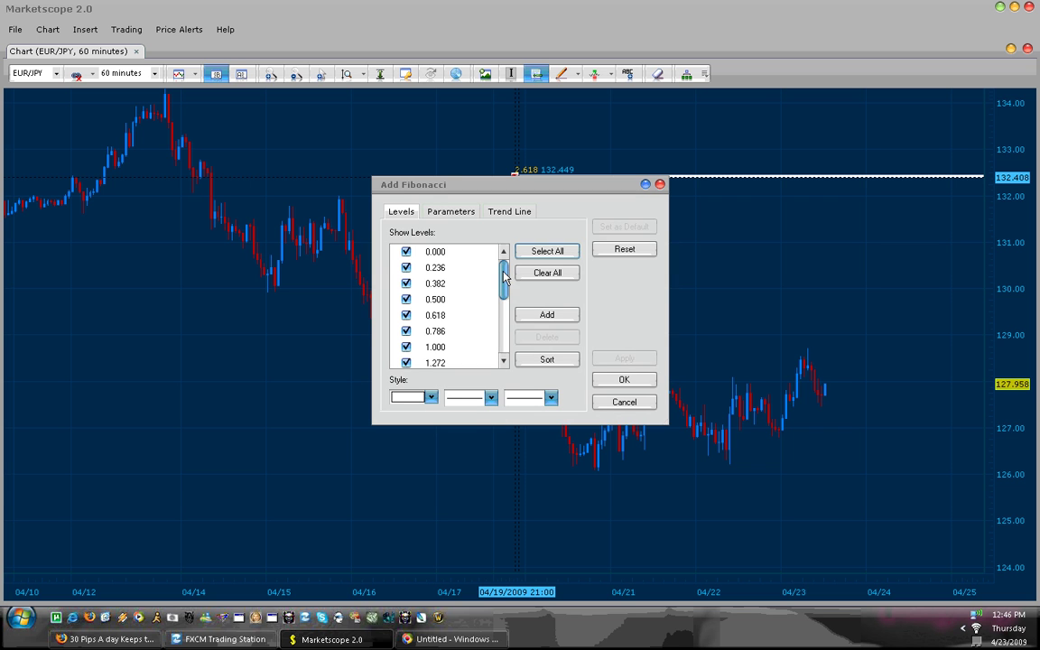
{"action": "mouse_move", "coordinate": [504, 280]}
{"action": "left_mouse_down"}
{"action": "mouse_move", "coordinate": [504, 298]}
{"action": "mouse_move", "coordinate": [505, 272]}
{"action": "left_mouse_up"}
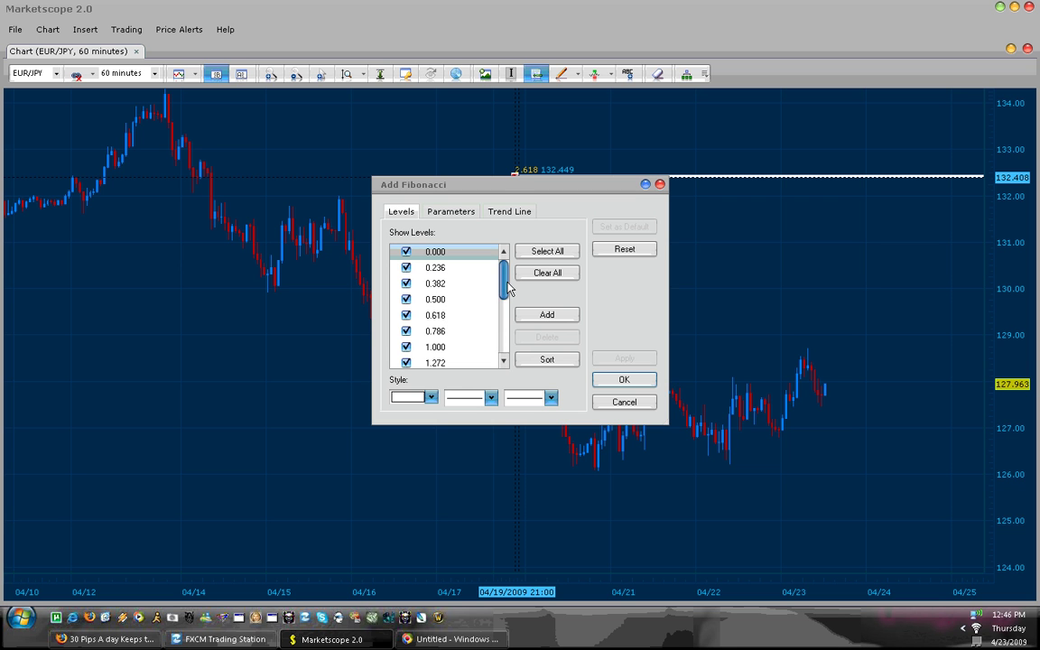
{"action": "left_click_drag", "start_coordinate": [508, 286], "coordinate": [504, 343]}
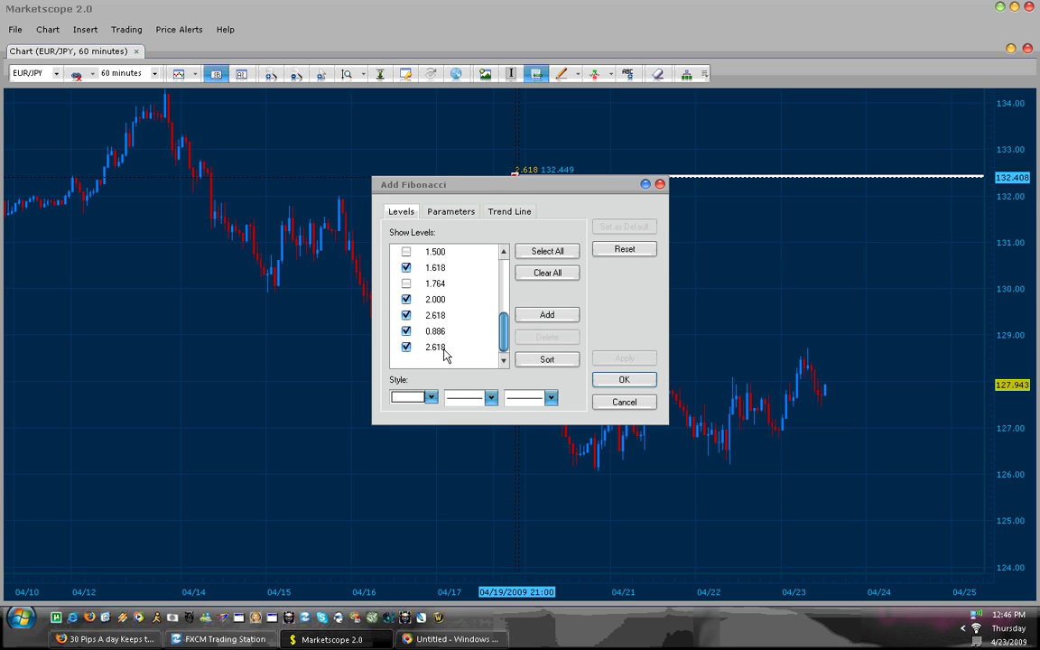
{"action": "mouse_move", "coordinate": [504, 341]}
{"action": "left_mouse_down"}
{"action": "mouse_move", "coordinate": [504, 278]}
{"action": "mouse_move", "coordinate": [513, 362]}
{"action": "left_mouse_up"}
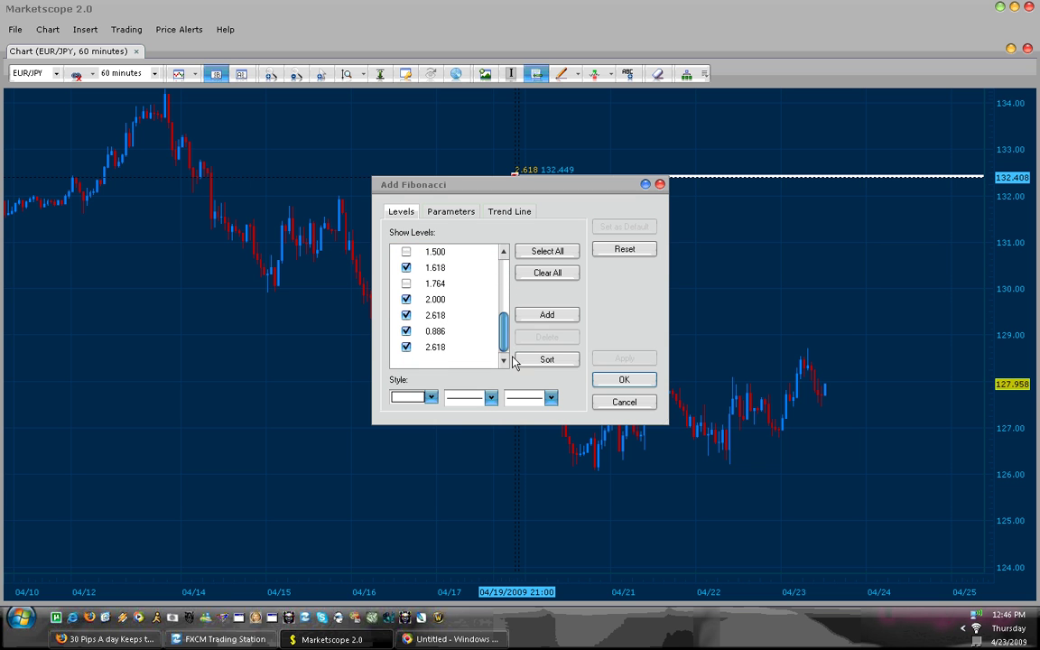
{"action": "left_click", "coordinate": [624, 381]}
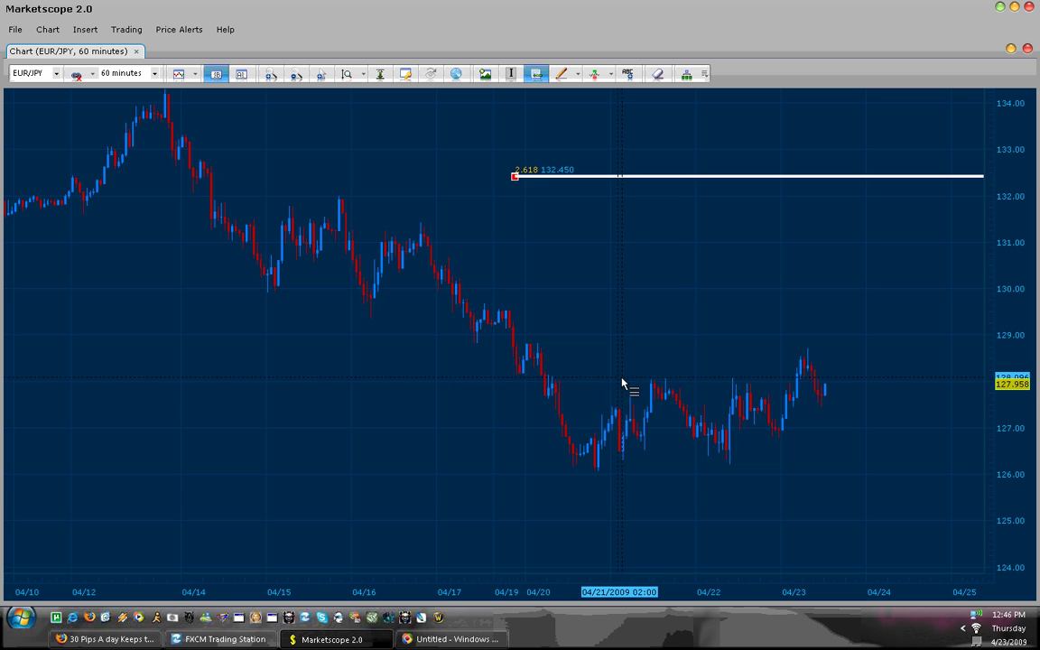
{"action": "right_click", "coordinate": [521, 178]}
{"action": "left_click", "coordinate": [533, 197]}
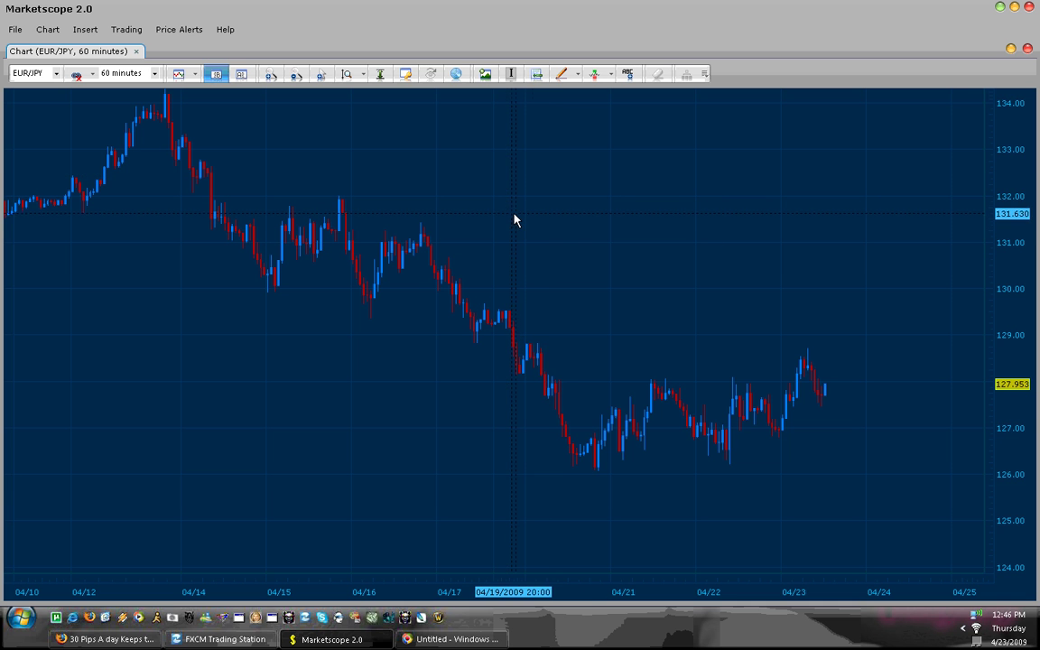
Add a text label "X" just above the 04/06 swing high near 137.4
{"action": "left_click_drag", "start_coordinate": [323, 178], "coordinate": [451, 217]}
{"action": "left_click_drag", "start_coordinate": [281, 186], "coordinate": [476, 214]}
{"action": "left_click_drag", "start_coordinate": [260, 221], "coordinate": [339, 225]}
{"action": "left_click_drag", "start_coordinate": [172, 207], "coordinate": [452, 279]}
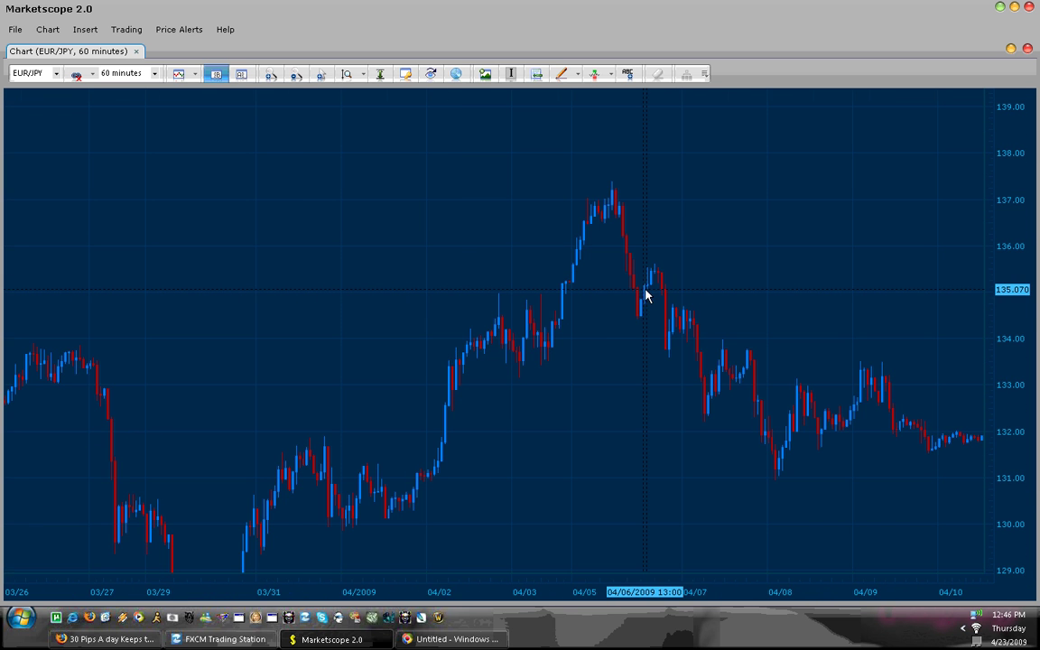
{"action": "left_click_drag", "start_coordinate": [646, 294], "coordinate": [519, 256]}
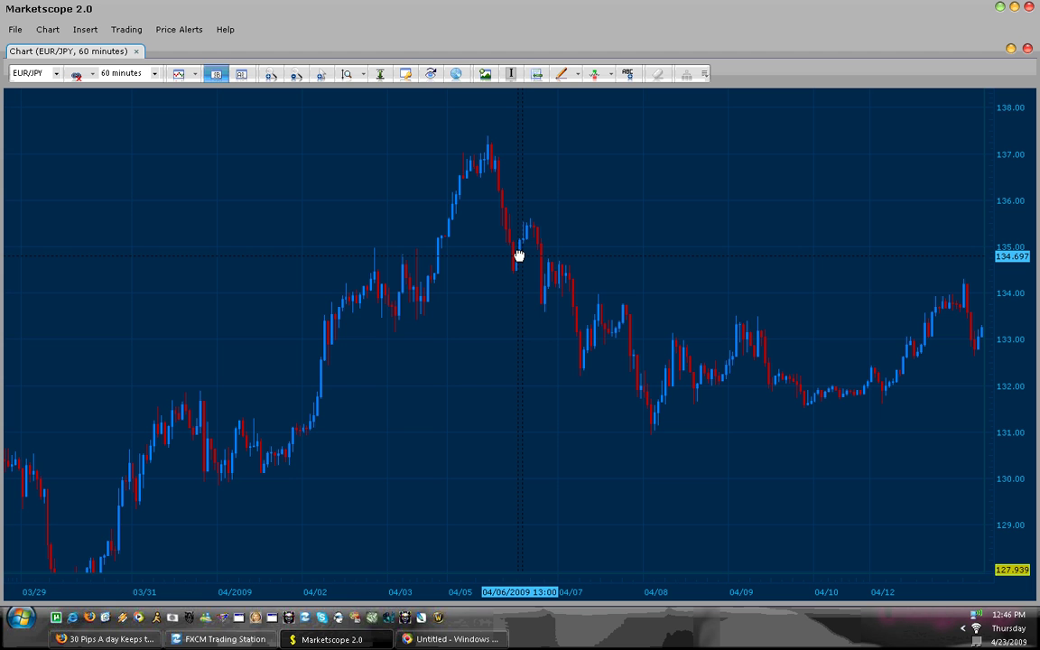
{"action": "left_click_drag", "start_coordinate": [519, 255], "coordinate": [565, 207]}
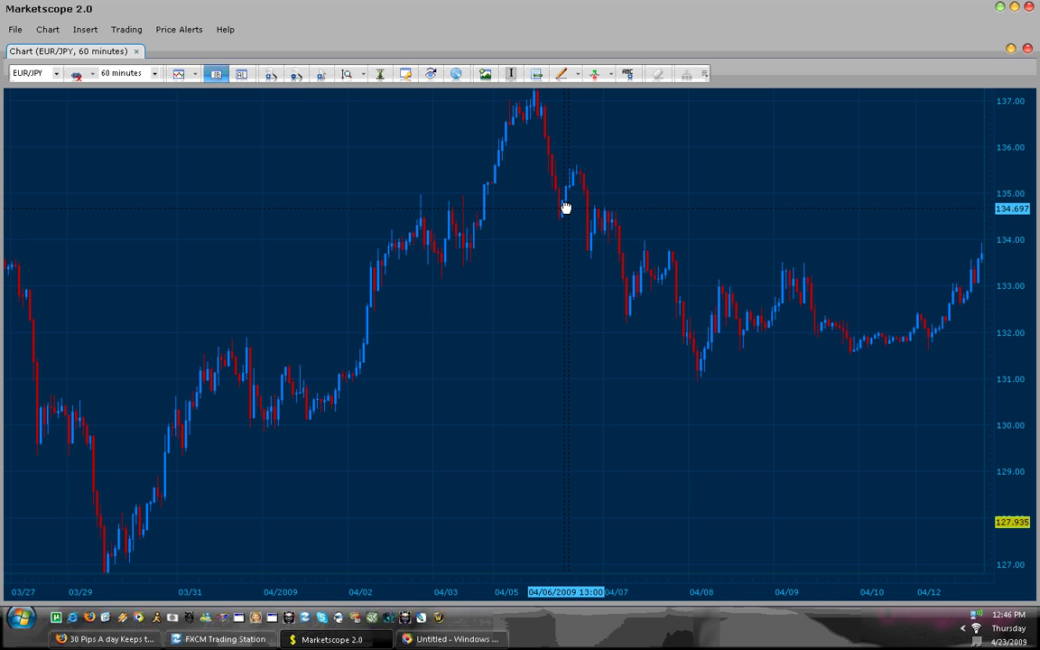
{"action": "left_click_drag", "start_coordinate": [565, 207], "coordinate": [182, 160]}
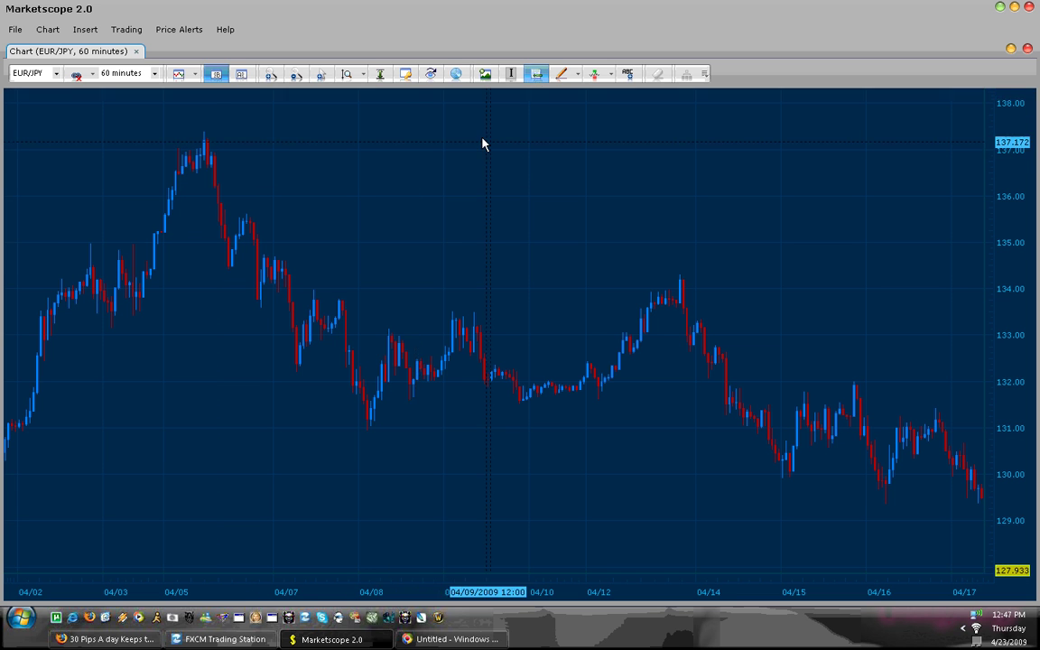
{"action": "key", "text": "t"}
{"action": "left_click", "coordinate": [205, 121]}
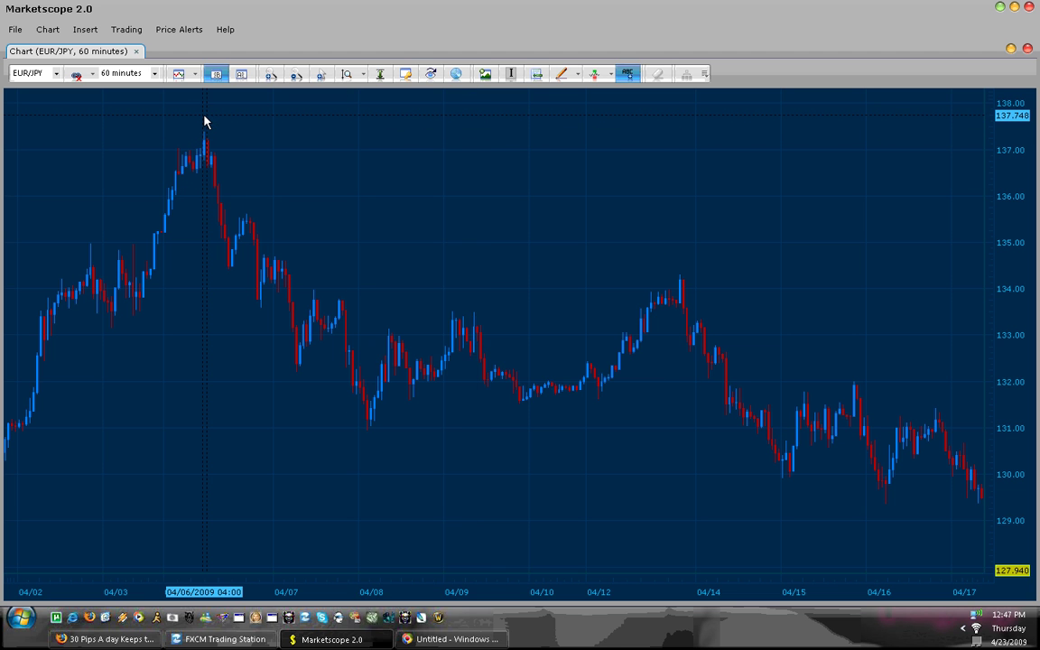
{"action": "type", "text": "x"}
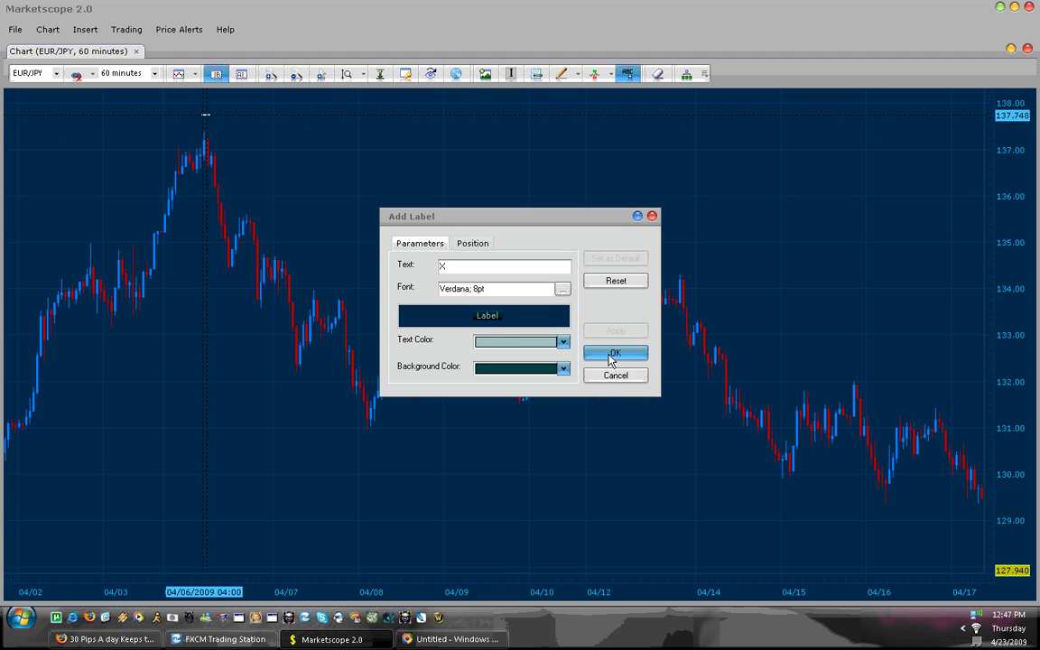
{"action": "key", "text": "Return"}
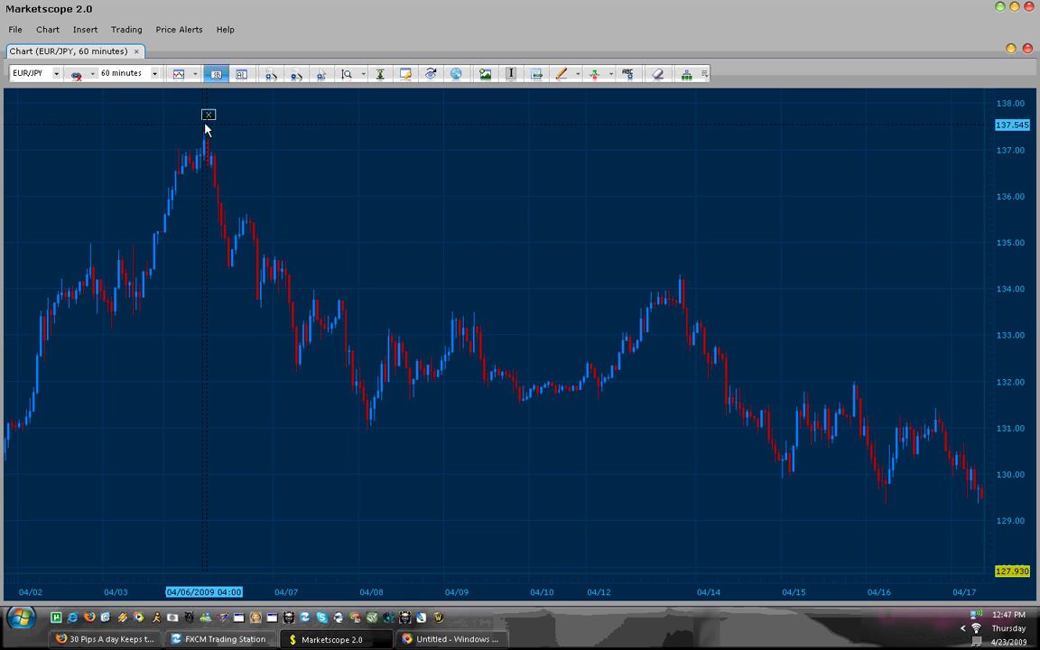
{"action": "left_click_drag", "start_coordinate": [210, 117], "coordinate": [211, 133]}
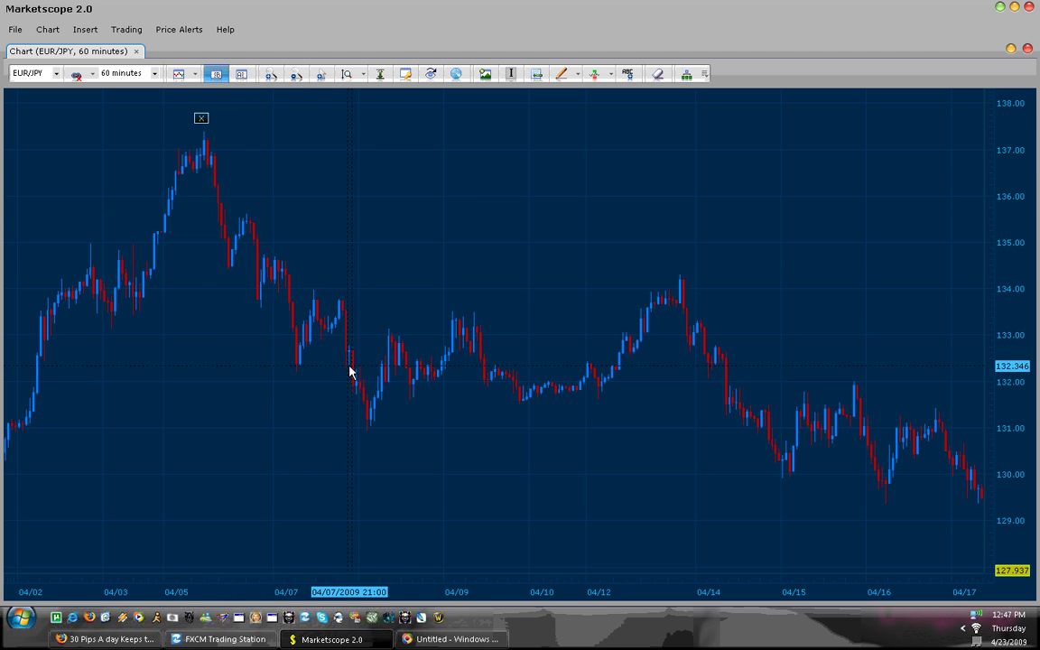
Add a text label "A" just below the 04/08 swing low near 131
{"action": "key", "text": "t"}
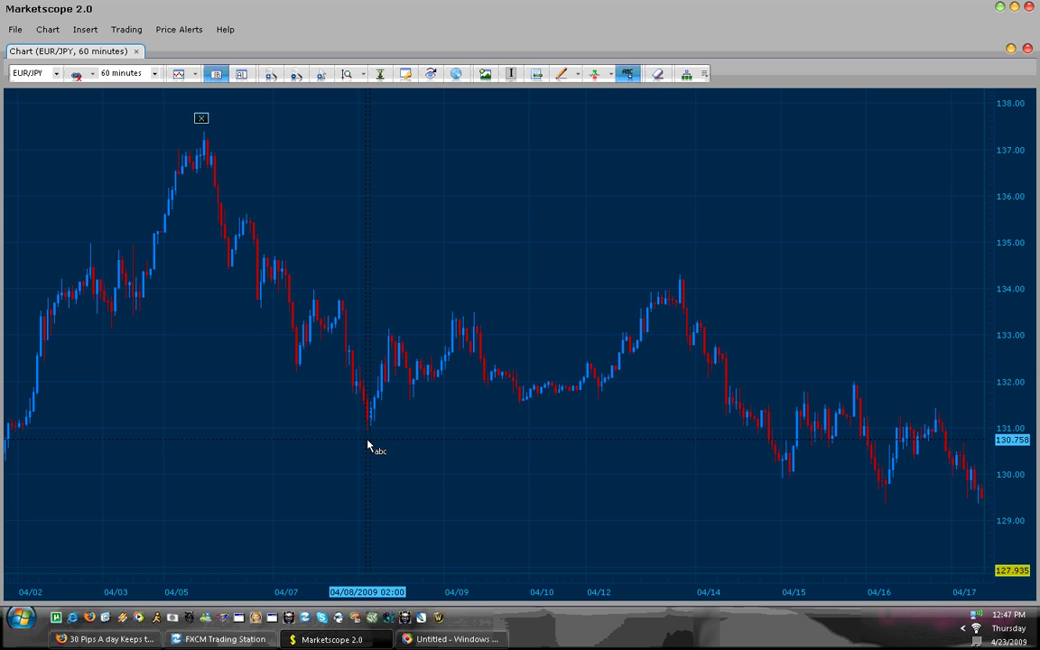
{"action": "left_click", "coordinate": [368, 444]}
{"action": "type", "text": "A"}
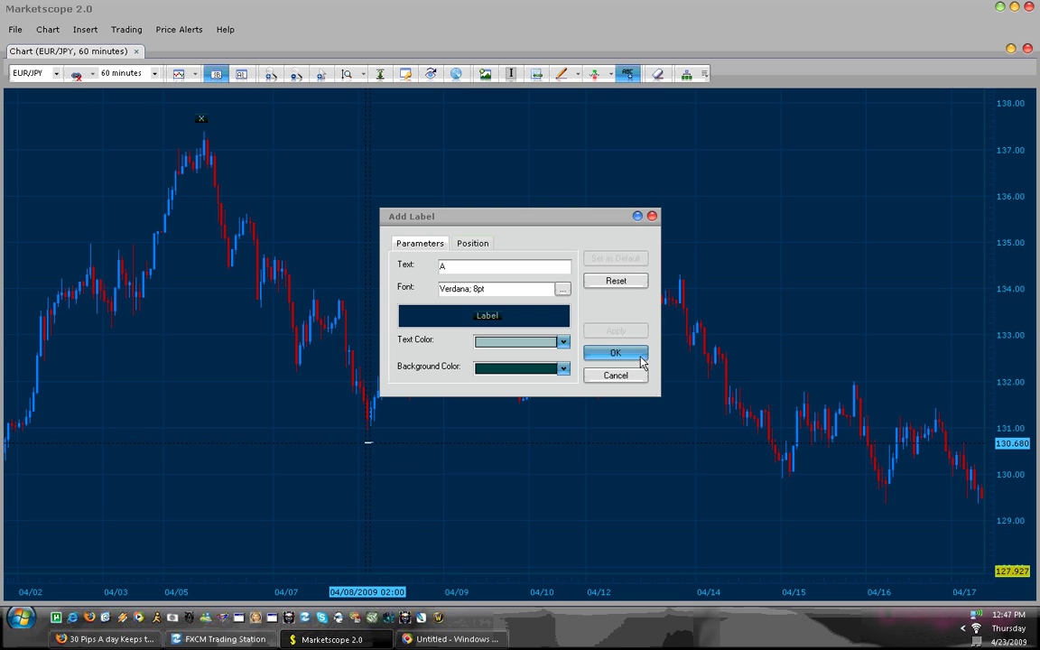
{"action": "left_click", "coordinate": [613, 351]}
{"action": "key", "text": "Escape"}
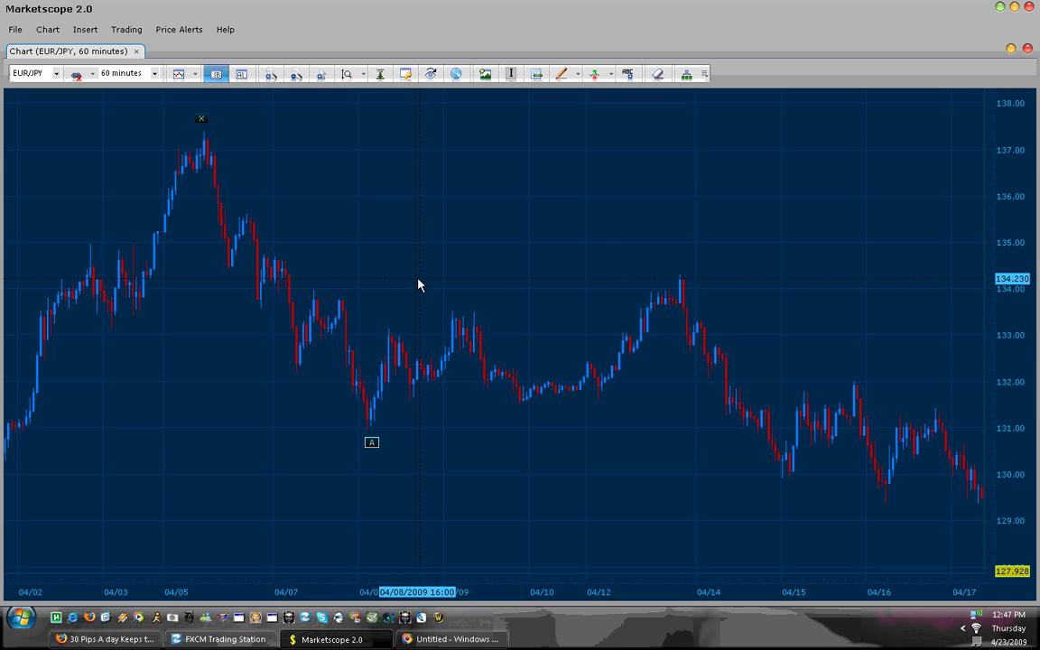
Draw a Fibonacci retracement from the high at X (about 137.421) down to the low at A (about 130.929)
{"action": "key", "text": "h"}
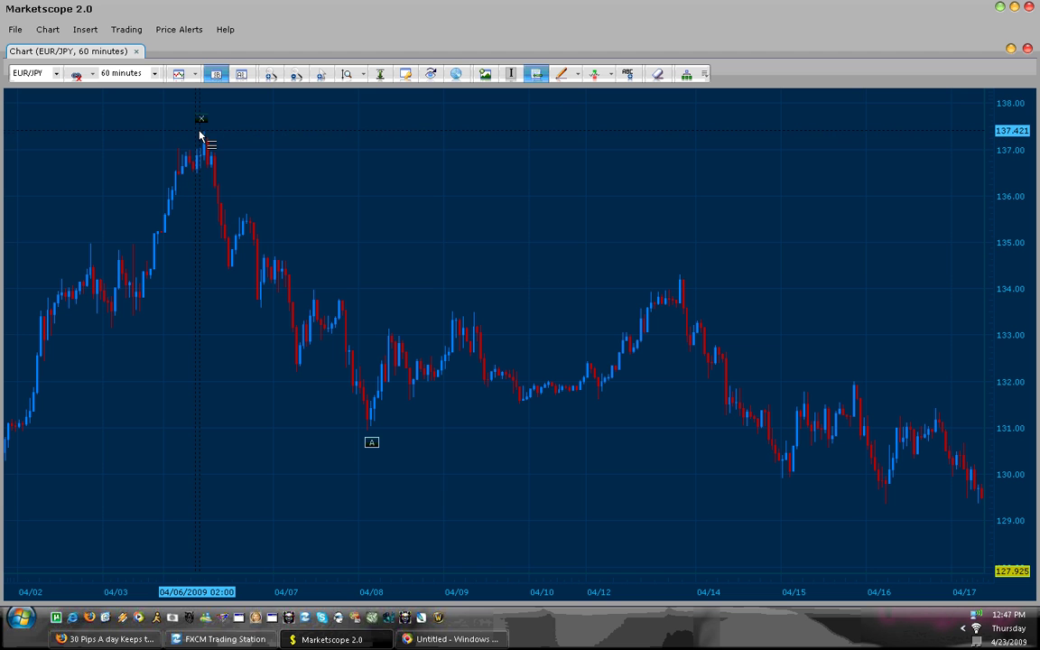
{"action": "left_click_drag", "start_coordinate": [199, 134], "coordinate": [193, 433]}
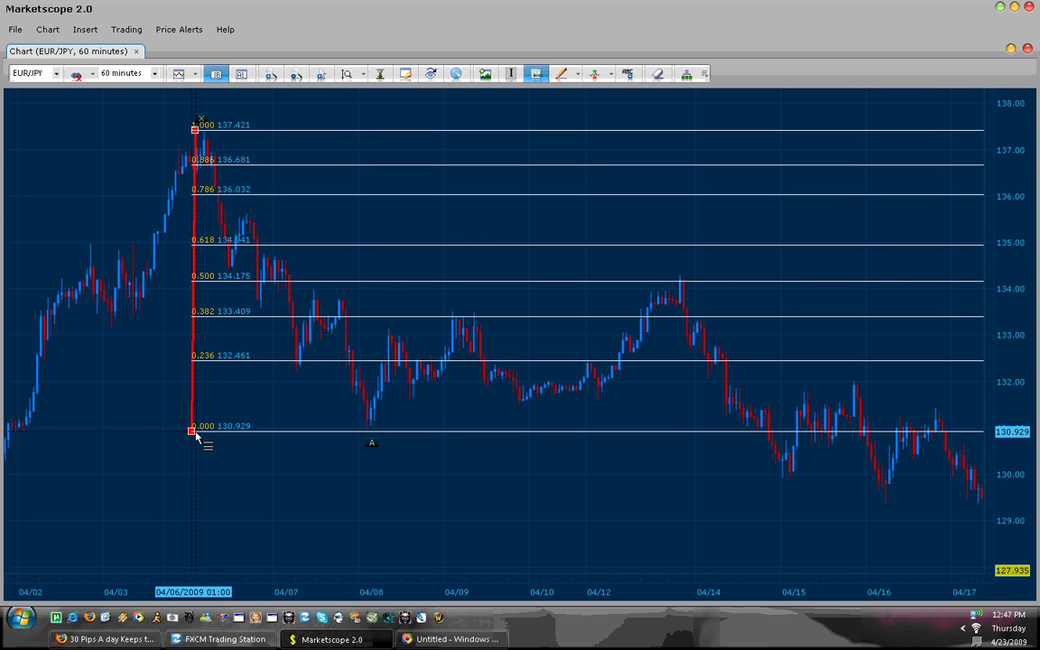
{"action": "double_click", "coordinate": [195, 433]}
{"action": "left_click", "coordinate": [626, 379]}
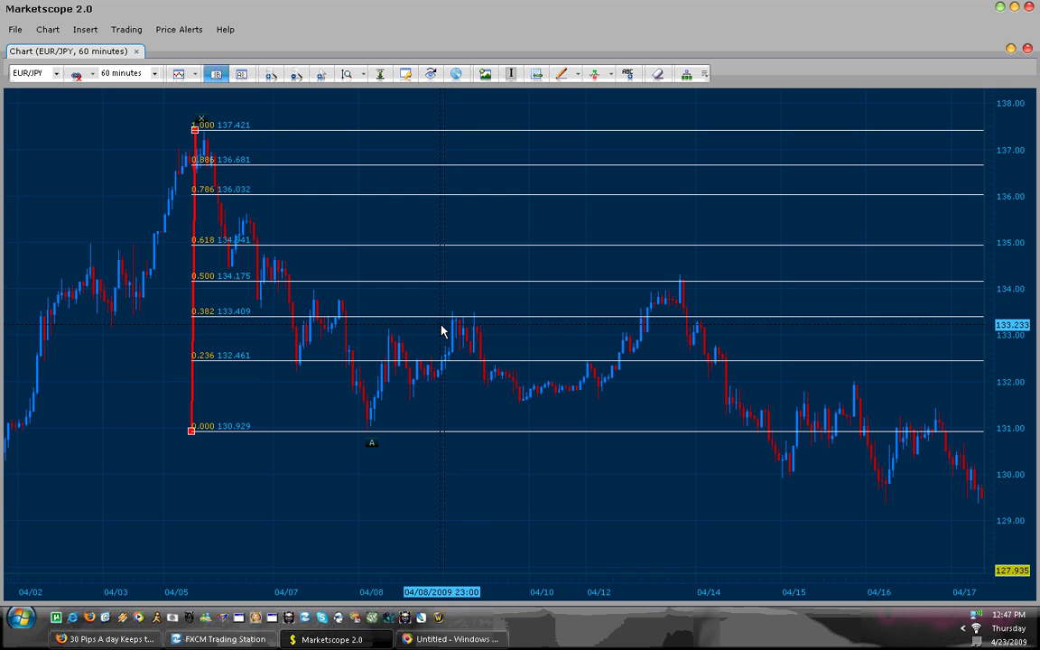
Add a text label "B" above the 04/09 swing high, near the 134.0 price level
{"action": "key", "text": "ctrl+l"}
{"action": "left_click", "coordinate": [471, 296]}
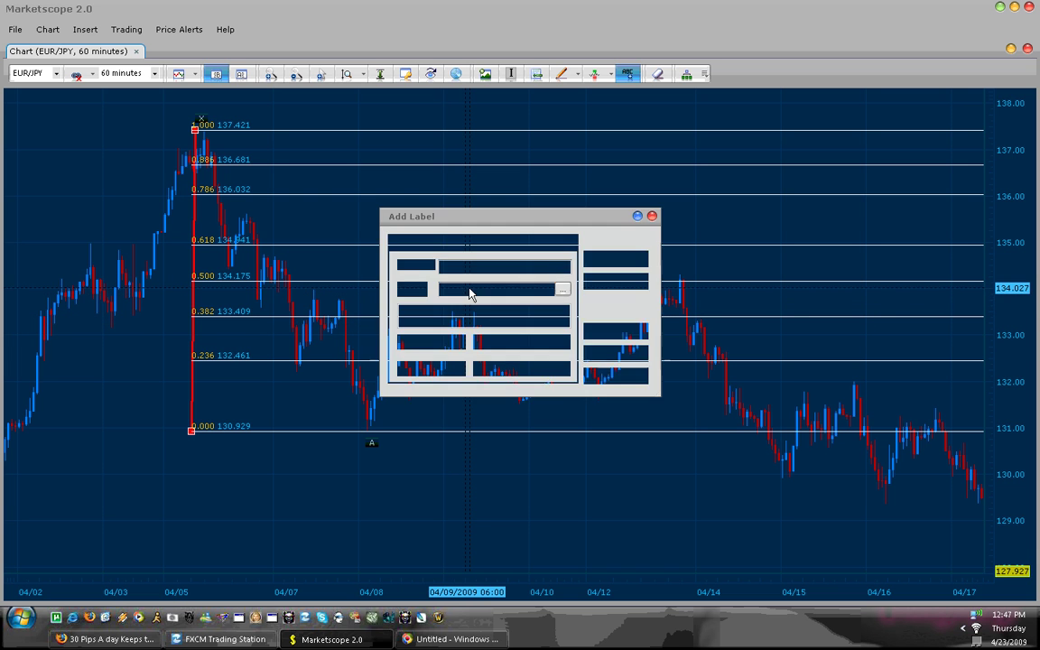
{"action": "type", "text": "B"}
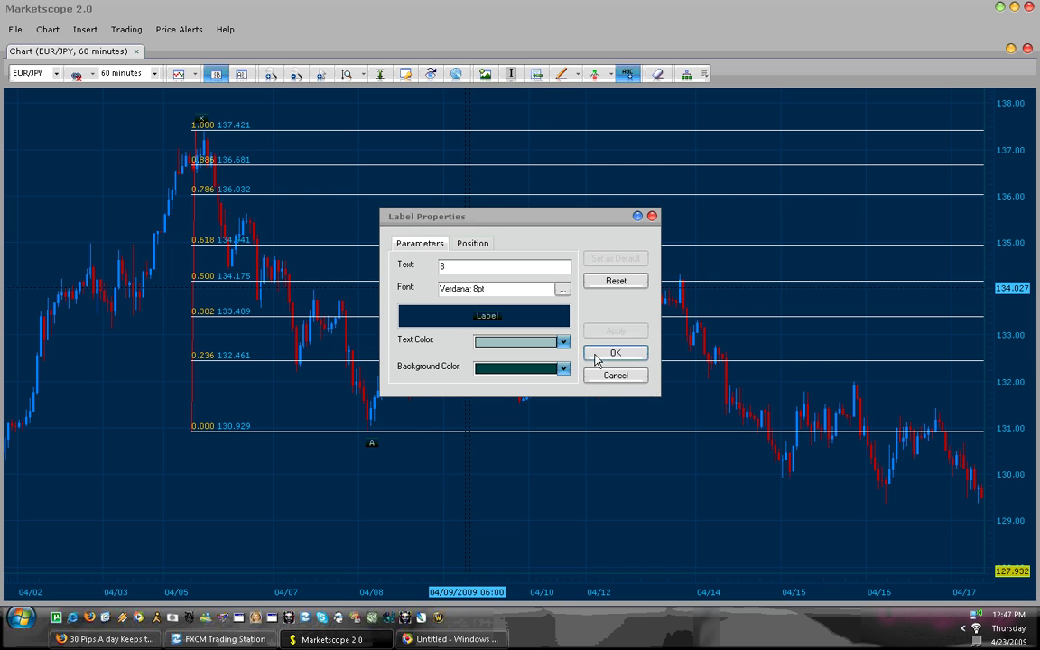
{"action": "left_click", "coordinate": [614, 353]}
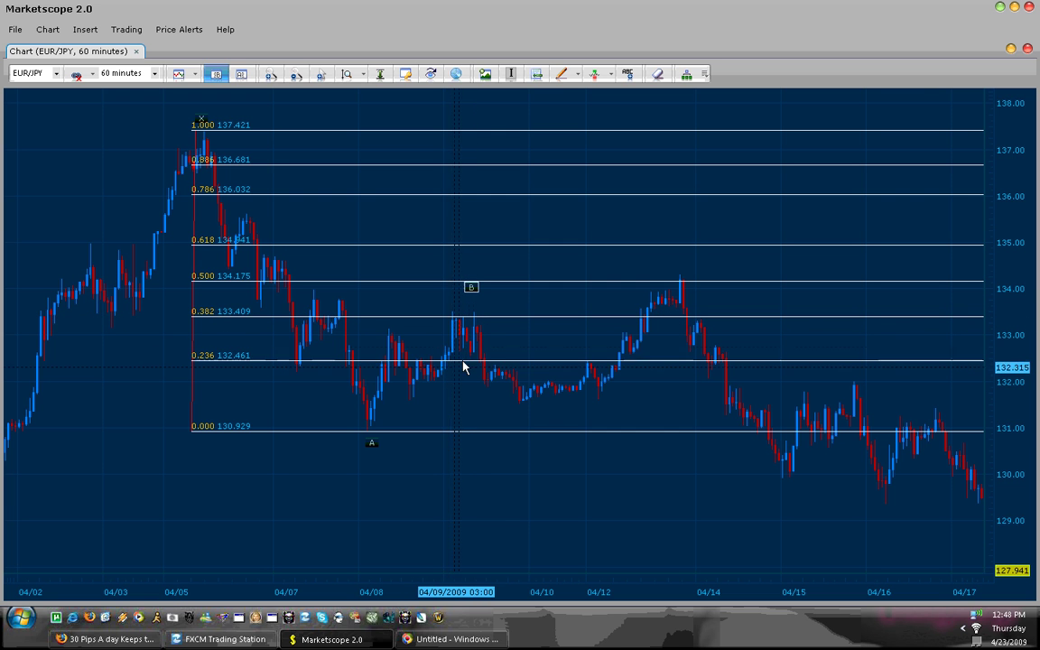
Try a Fibonacci retracement from the low at A (about 130.929) to the high at B (about 133.514), and remove it
{"action": "left_click", "coordinate": [365, 437]}
{"action": "left_click_drag", "start_coordinate": [363, 431], "coordinate": [424, 313]}
{"action": "key", "text": "Return"}
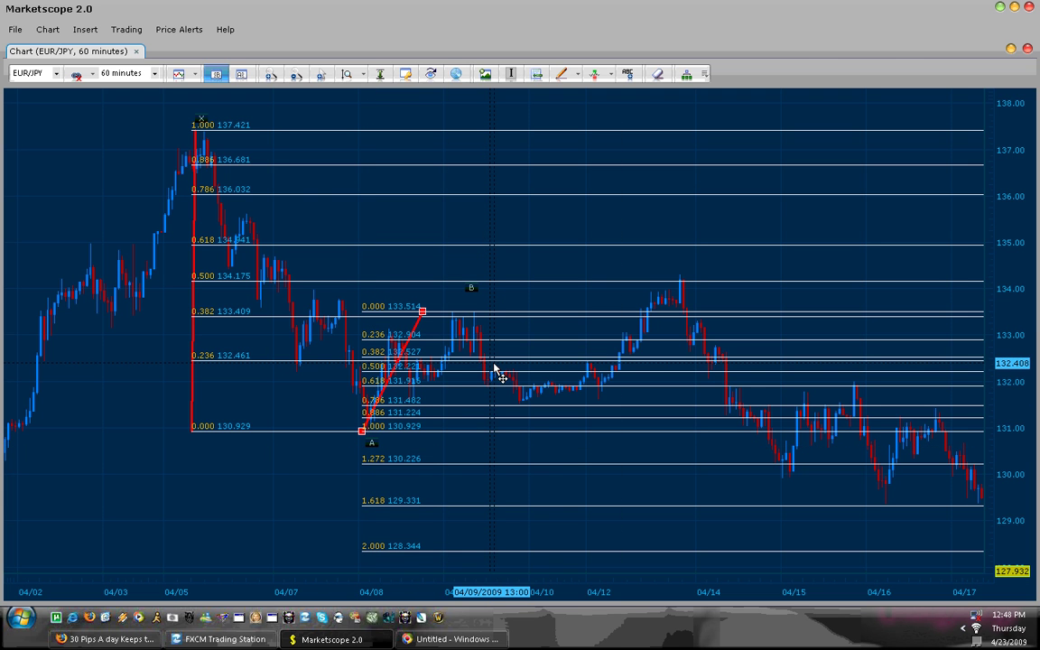
{"action": "right_click", "coordinate": [419, 322]}
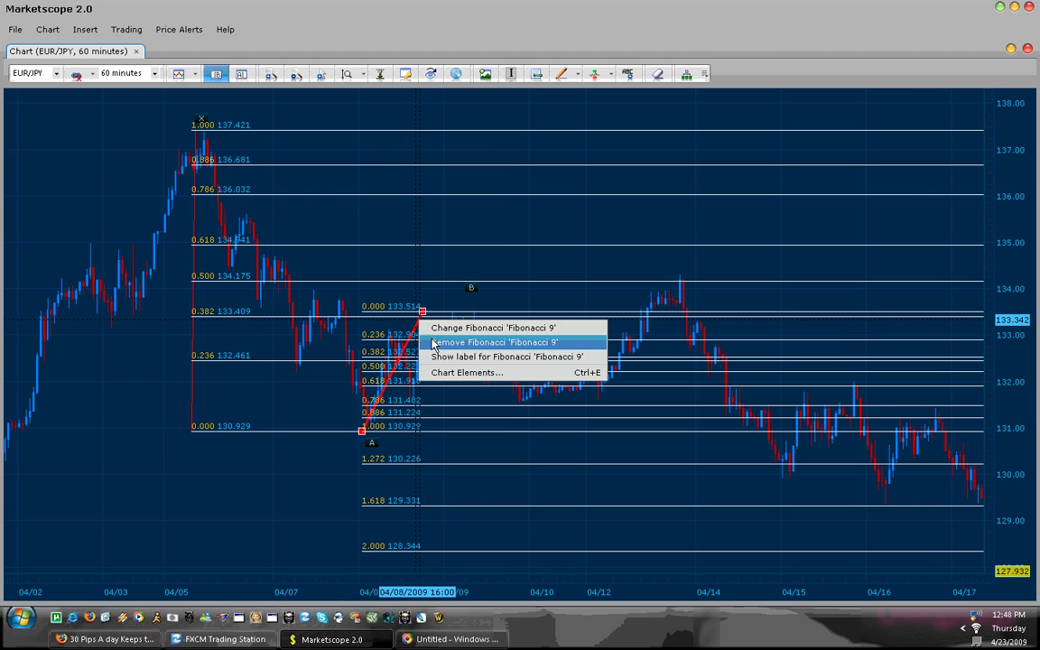
{"action": "left_click", "coordinate": [432, 343]}
Add a text label "C" just below the swing low that follows B, near 131.4
{"action": "key", "text": "ctrl+t"}
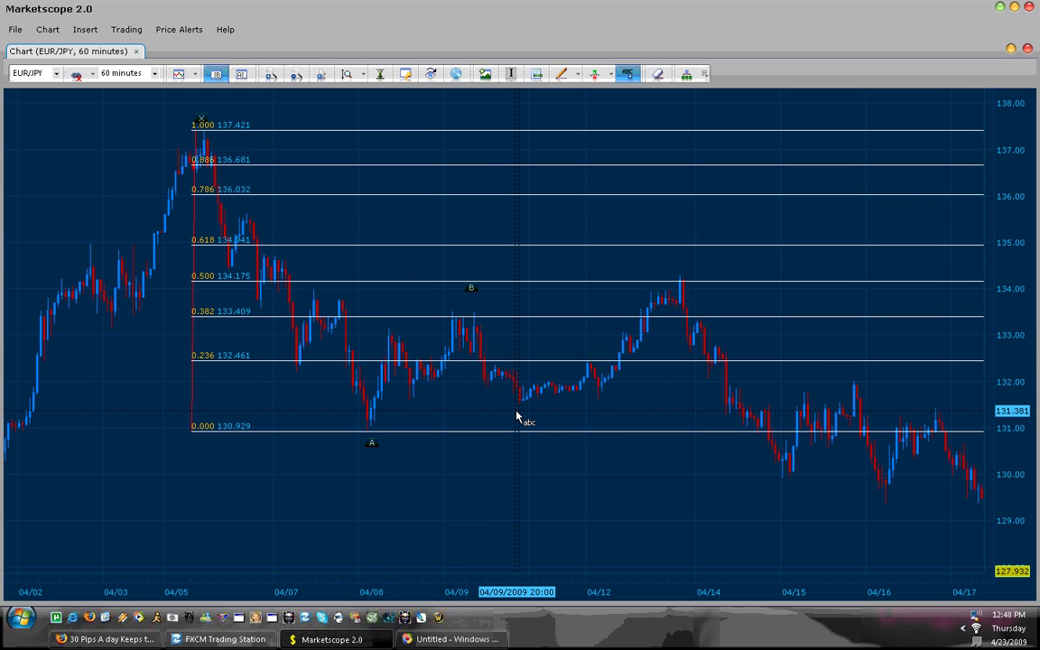
{"action": "left_click", "coordinate": [518, 412]}
{"action": "type", "text": "C"}
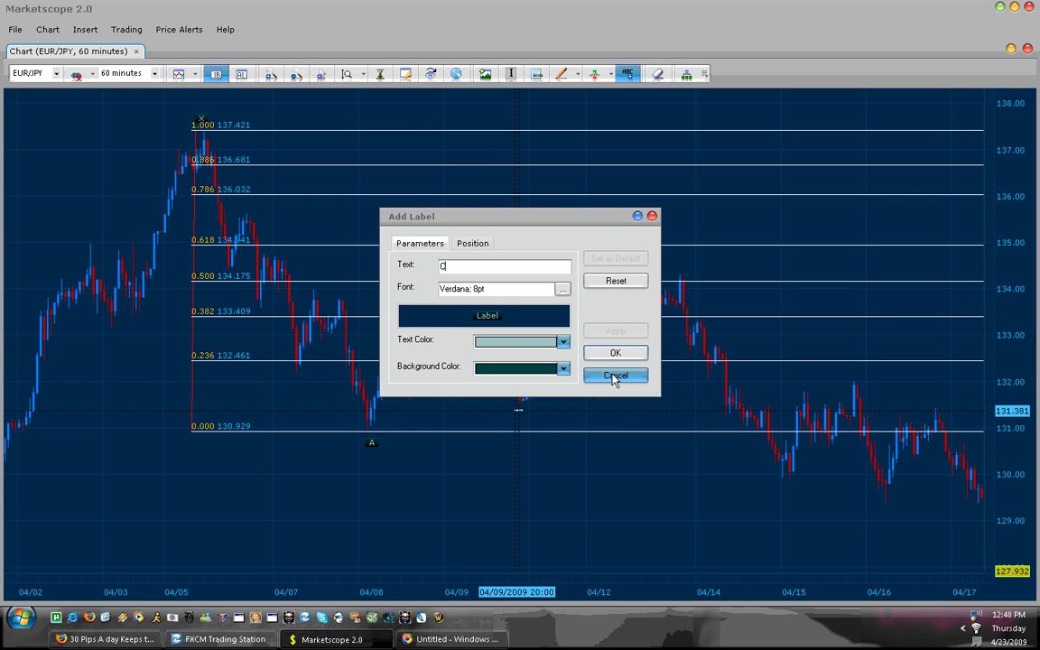
{"action": "key", "text": "Return"}
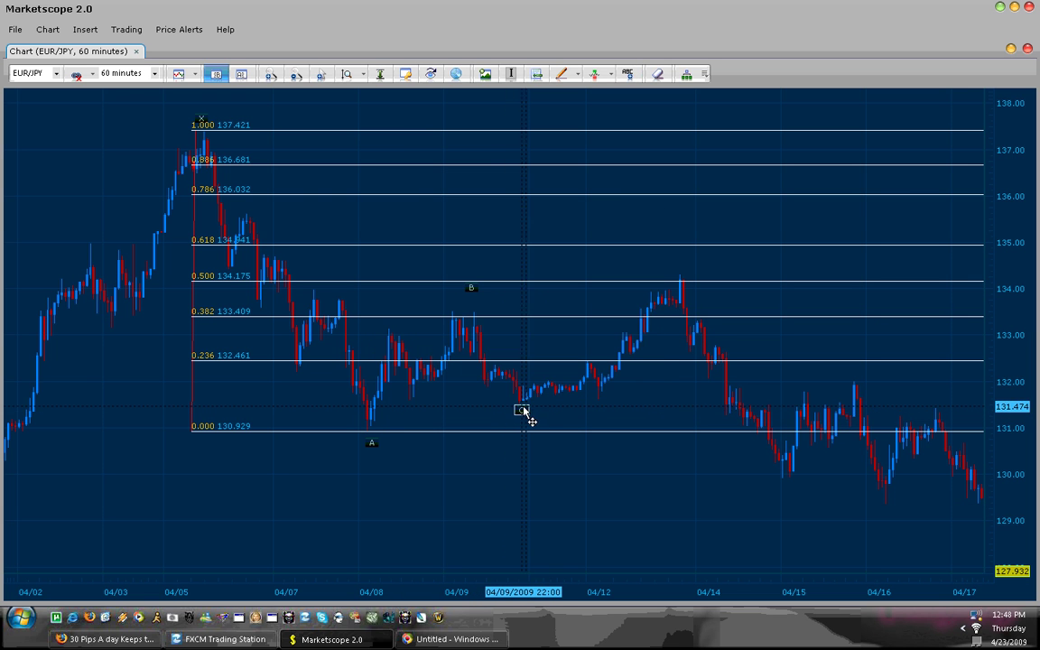
Draw yellow trend lines connecting X to A, A to B, and B to C along the price swings
{"action": "left_click", "coordinate": [561, 74]}
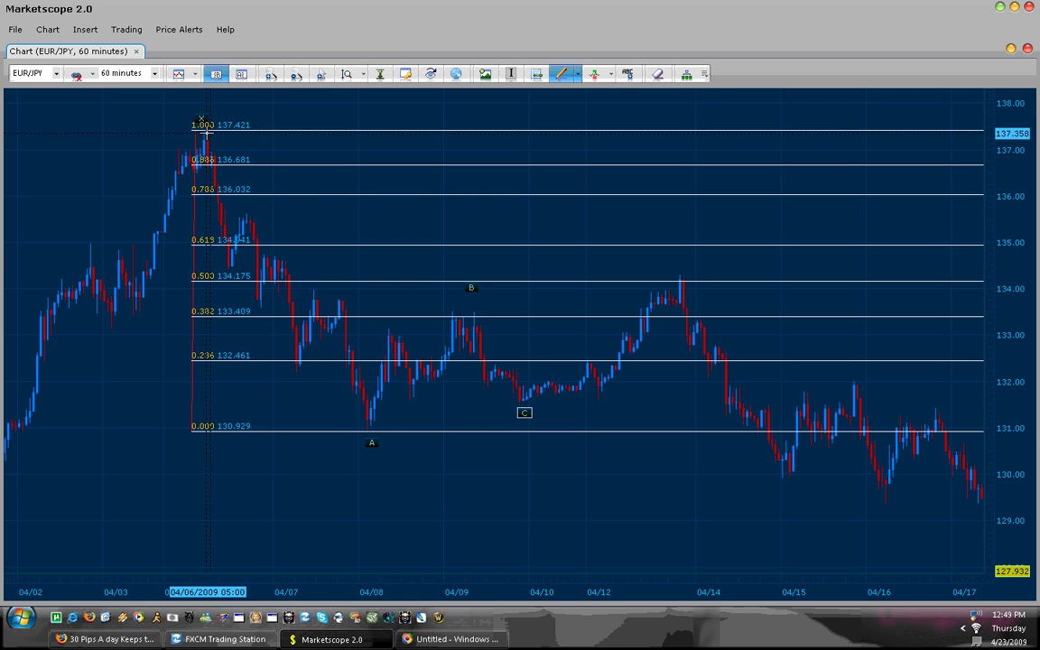
{"action": "left_click_drag", "start_coordinate": [205, 133], "coordinate": [371, 426]}
{"action": "left_click", "coordinate": [623, 353]}
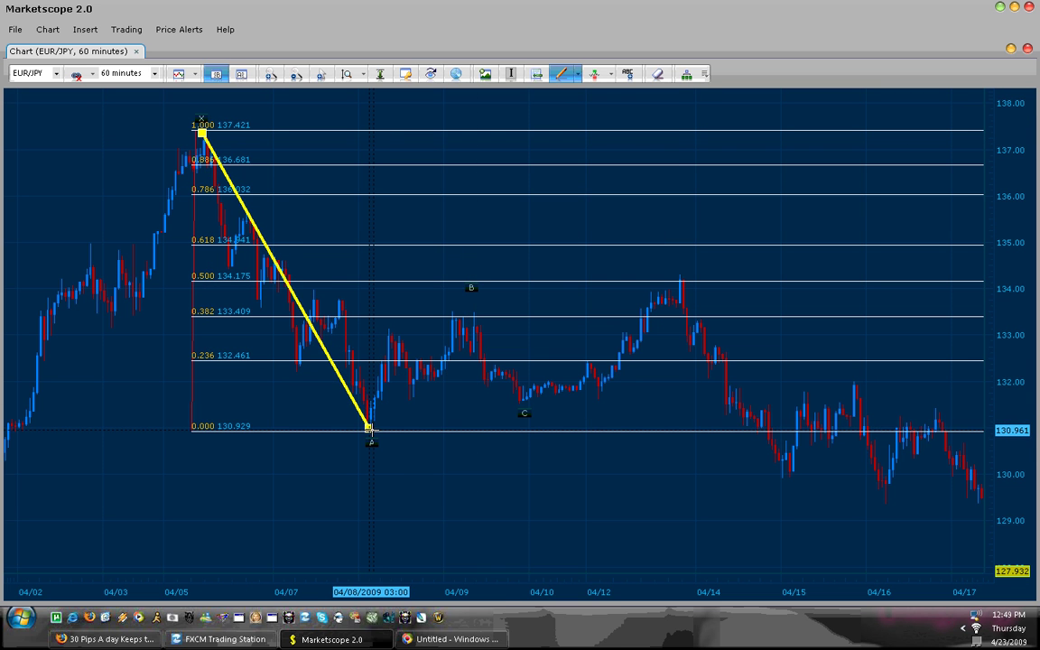
{"action": "left_click_drag", "start_coordinate": [370, 426], "coordinate": [461, 319]}
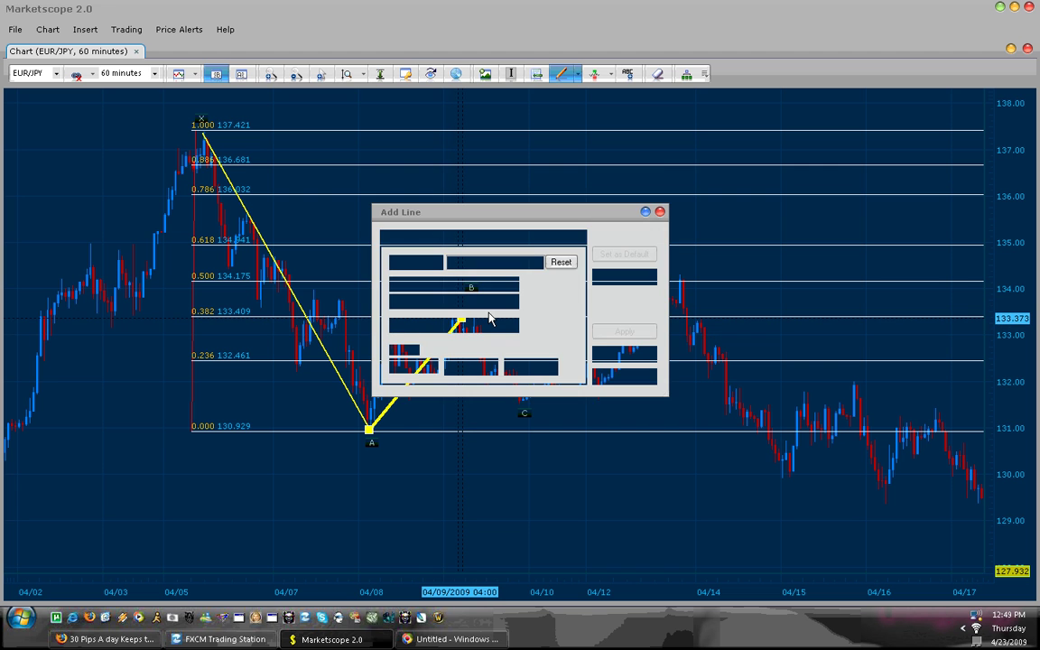
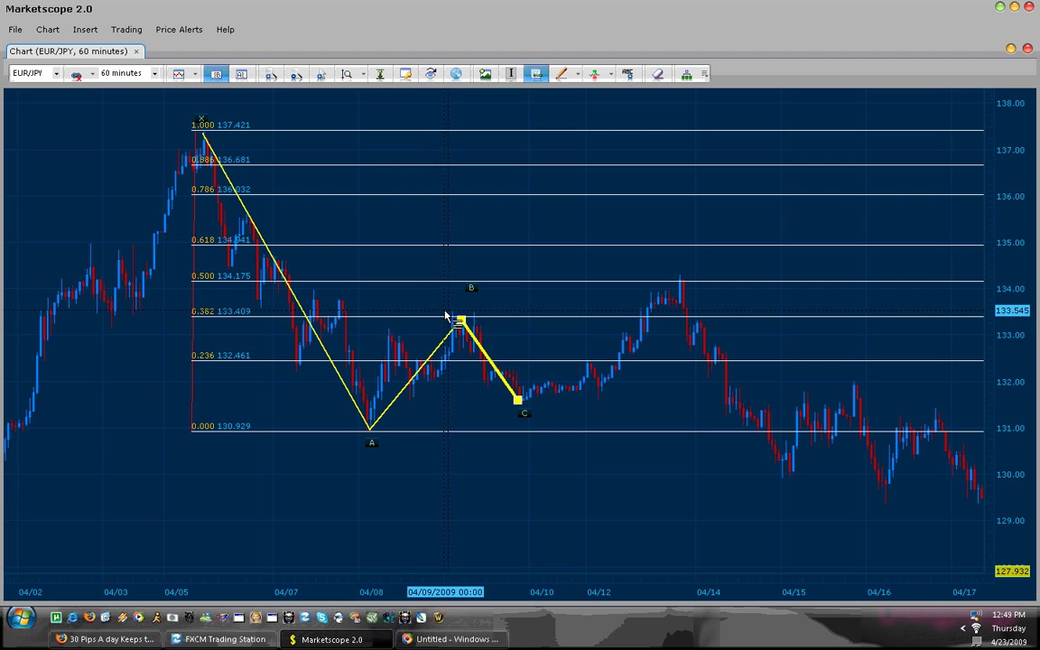
Add a Fibonacci retracement for the A–B leg, spanning the B high at about 133.529 and the A low at about 130.929
{"action": "left_click_drag", "start_coordinate": [445, 316], "coordinate": [443, 433]}
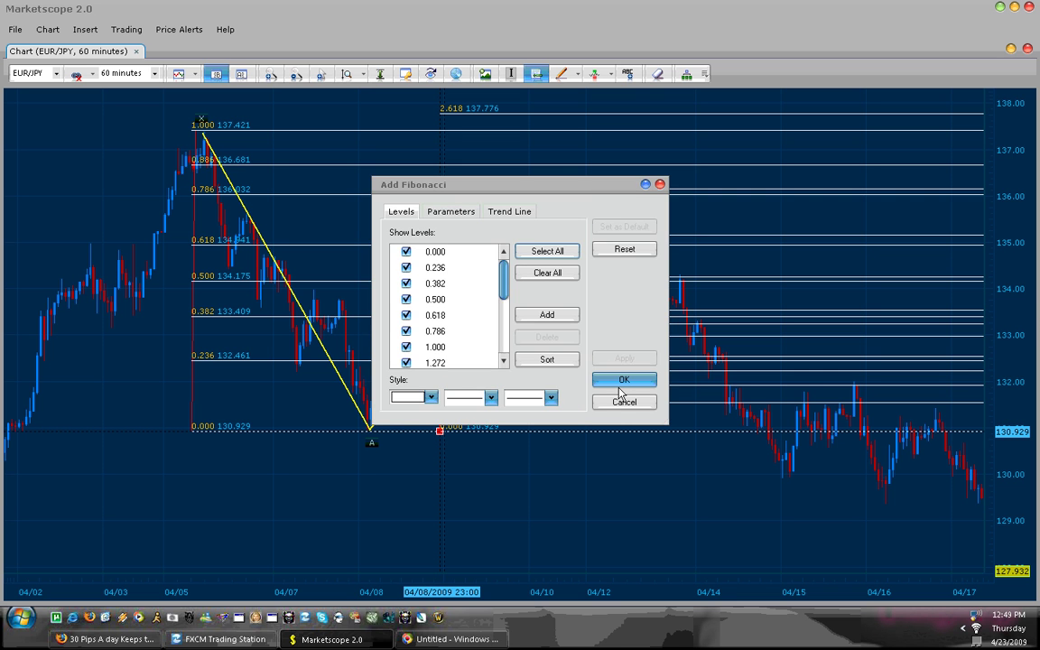
{"action": "left_click", "coordinate": [623, 380]}
{"action": "left_click_drag", "start_coordinate": [443, 316], "coordinate": [443, 310]}
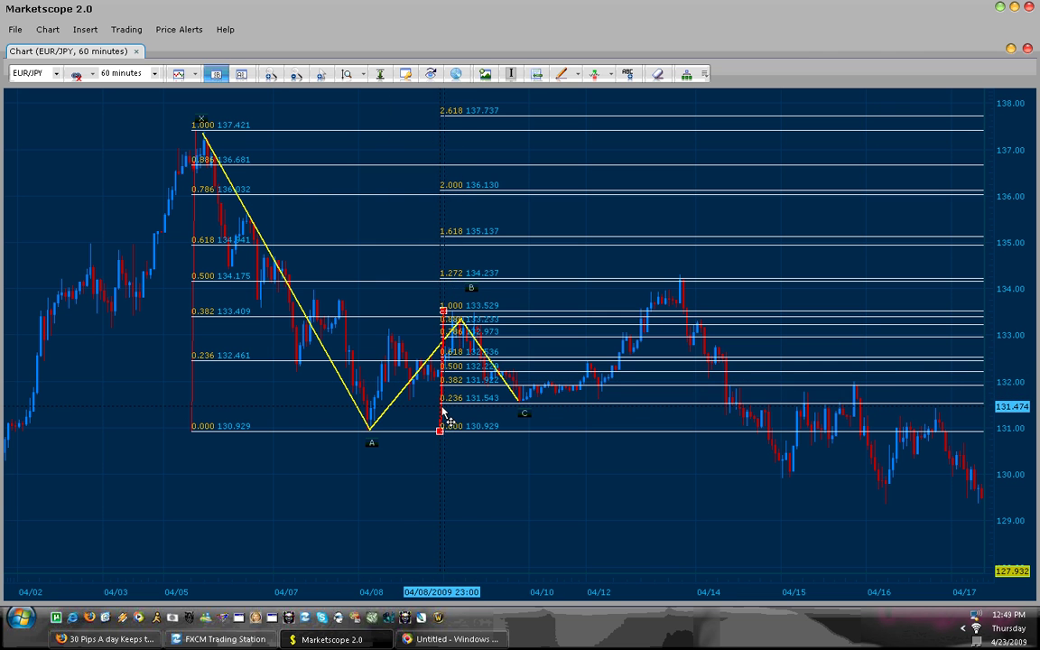
Move the A–B Fibonacci retracement so its 0.000 level sits at the C low, about 131.521, and remove it from the chart
{"action": "left_click_drag", "start_coordinate": [442, 411], "coordinate": [517, 388]}
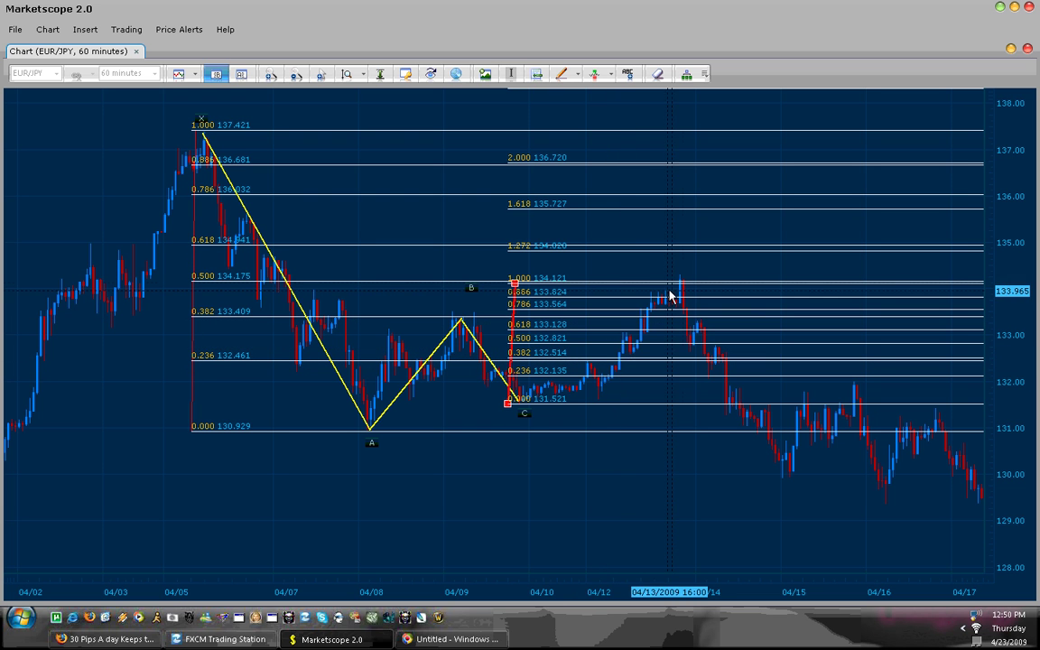
{"action": "right_click", "coordinate": [518, 292]}
{"action": "left_click", "coordinate": [587, 314]}
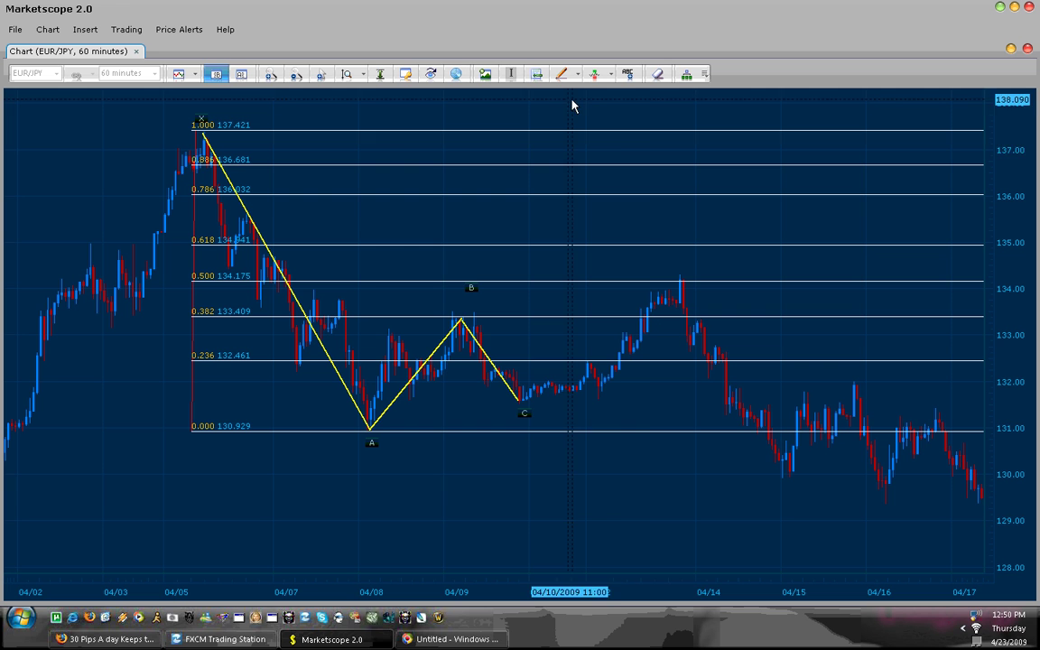
Add a text label "D" just above the swing high that follows C, near 134.3
{"action": "left_click", "coordinate": [678, 272]}
{"action": "type", "text": "D"}
{"action": "left_click", "coordinate": [607, 352]}
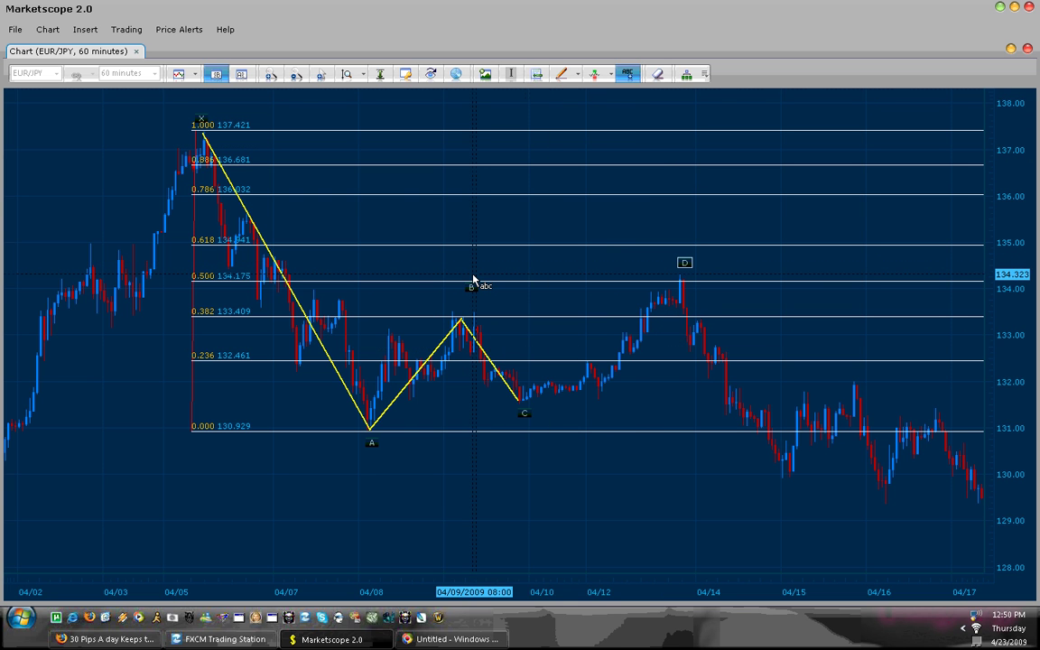
Draw yellow trend lines connecting C to D, D to B, and B to X, completing the two triangles of the pattern
{"action": "left_click", "coordinate": [562, 74]}
{"action": "left_click_drag", "start_coordinate": [524, 400], "coordinate": [674, 276]}
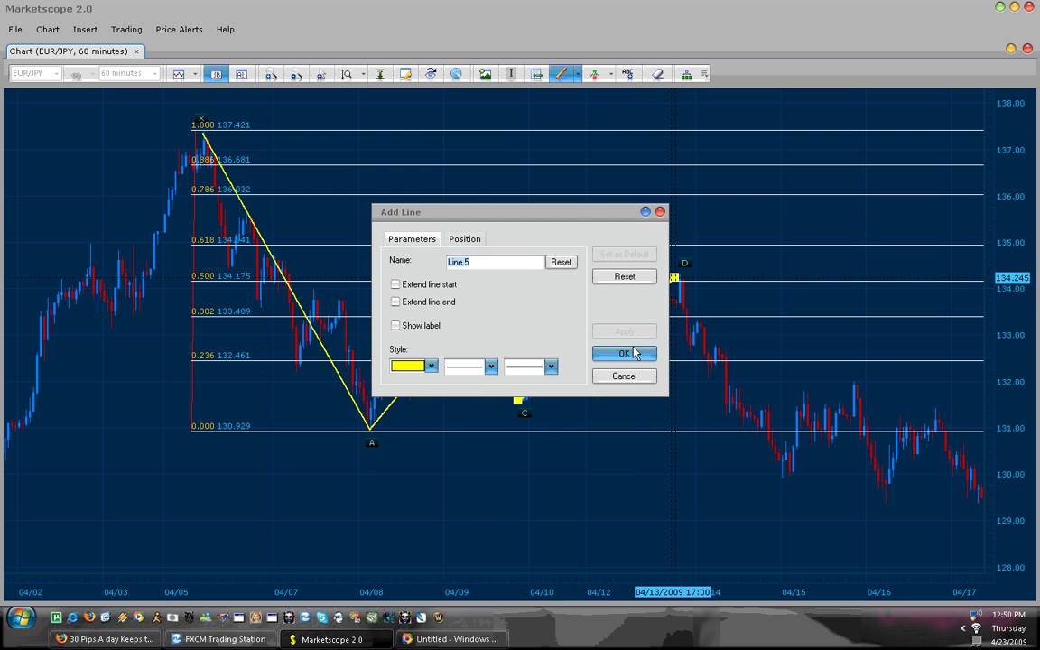
{"action": "left_click", "coordinate": [634, 351]}
{"action": "left_click_drag", "start_coordinate": [671, 277], "coordinate": [461, 316]}
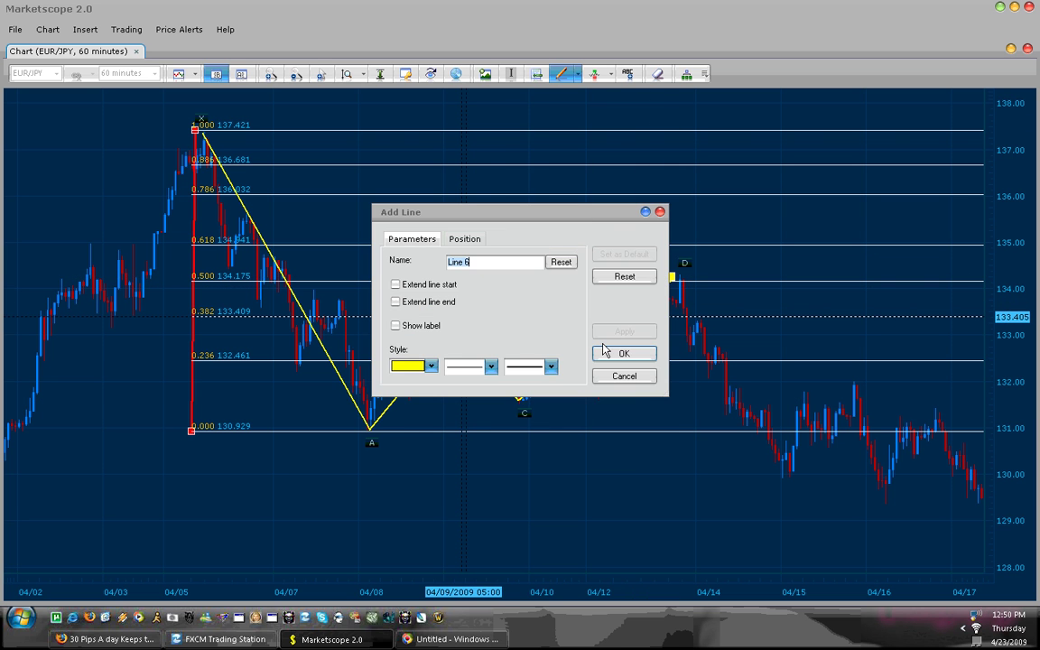
{"action": "left_click", "coordinate": [604, 350]}
{"action": "left_click_drag", "start_coordinate": [458, 317], "coordinate": [202, 133]}
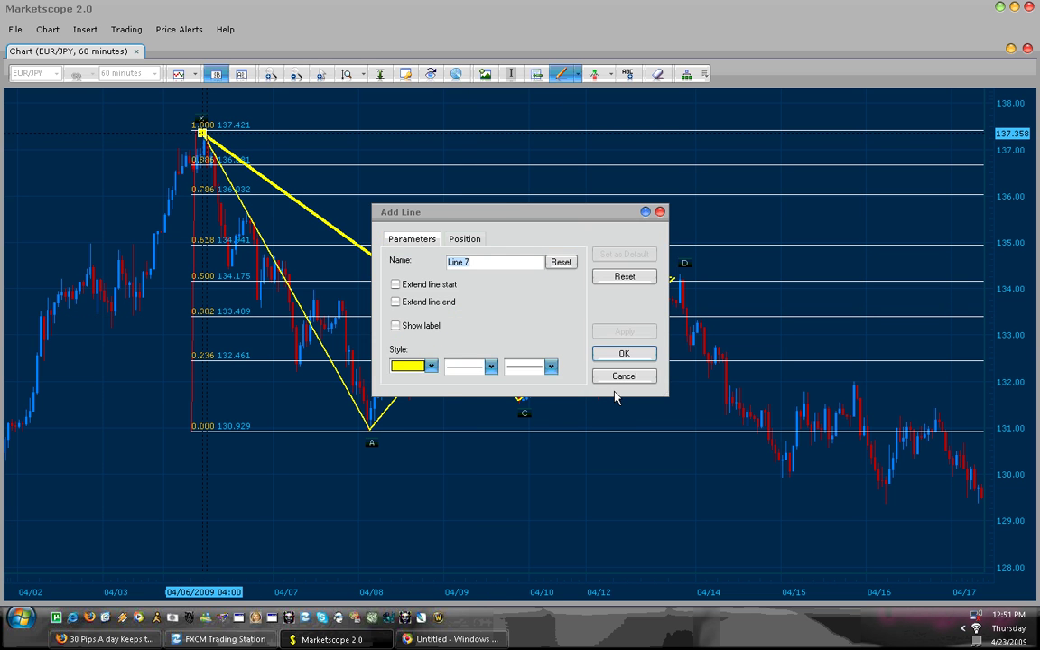
{"action": "key", "text": "Return"}
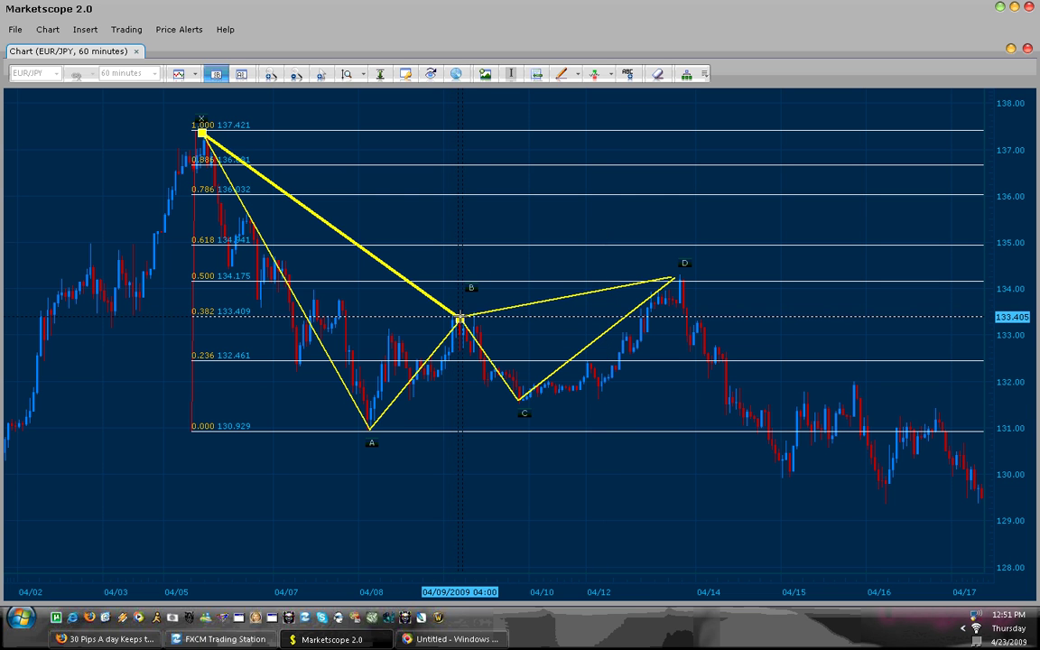
{"action": "left_click", "coordinate": [425, 370]}
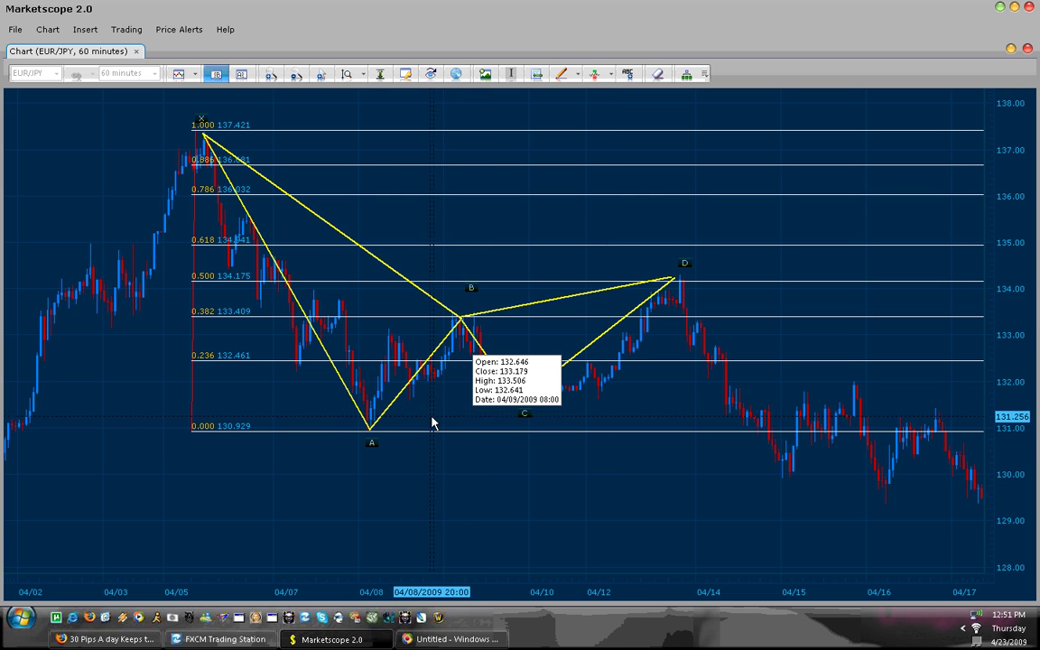